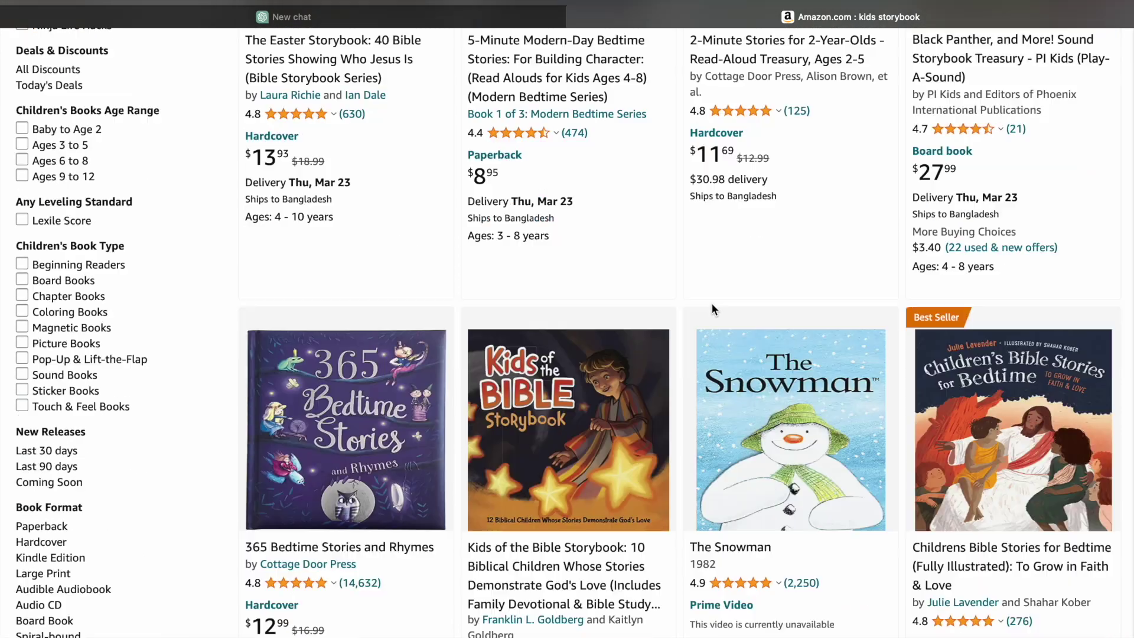
{"action": "scroll", "coordinate": [711, 306], "scroll_direction": "down", "scroll_amount": 5}
{"action": "scroll", "coordinate": [711, 309], "scroll_direction": "down", "scroll_amount": 5}
{"action": "scroll", "coordinate": [711, 309], "scroll_direction": "down", "scroll_amount": 5}
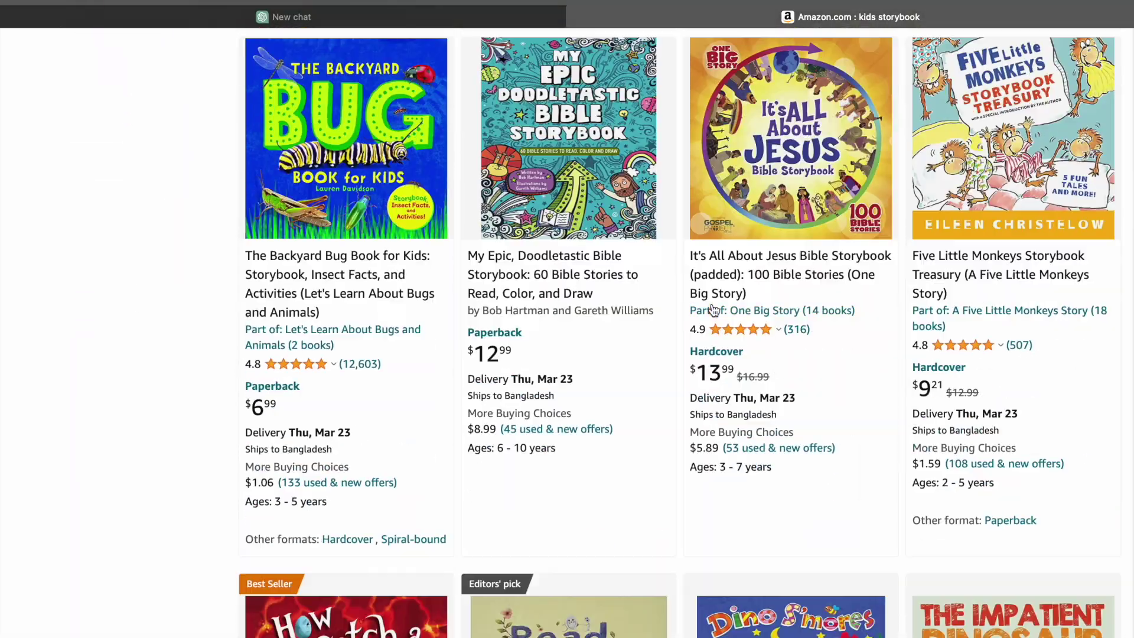
- Open a new browser tab for the Amazon KDP search
{"action": "left_click", "coordinate": [1098, 11]}
{"action": "type", "text": "amazon"}
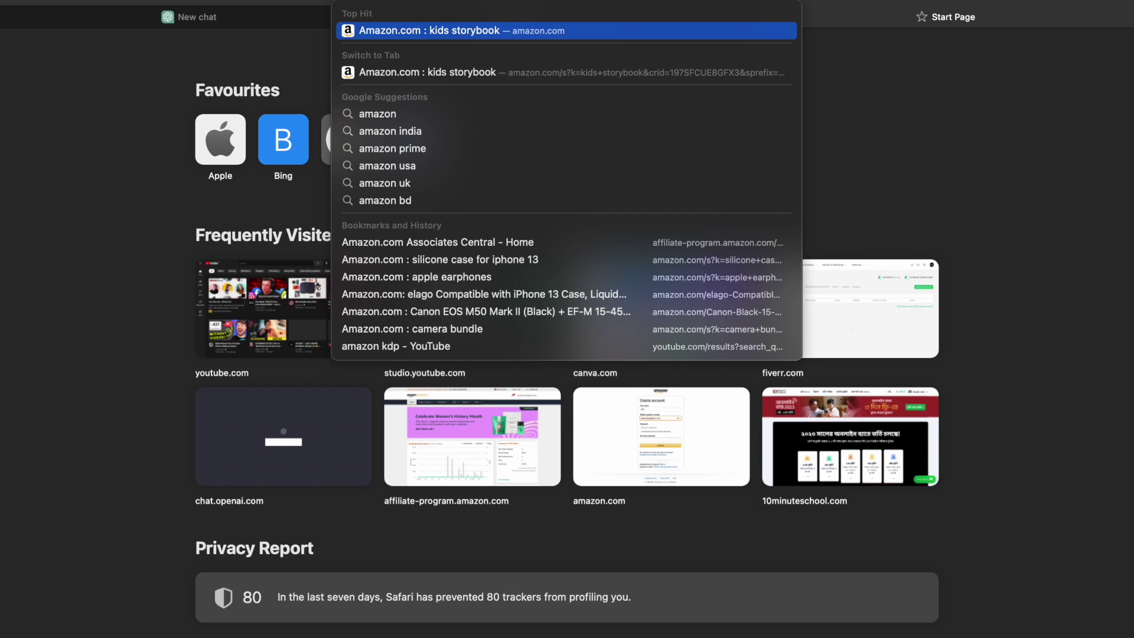
{"action": "type", "text": " kdp"}
- Search the web for 'amazon kdp', then start and pause the KDP introduction video
{"action": "key", "text": "Return"}
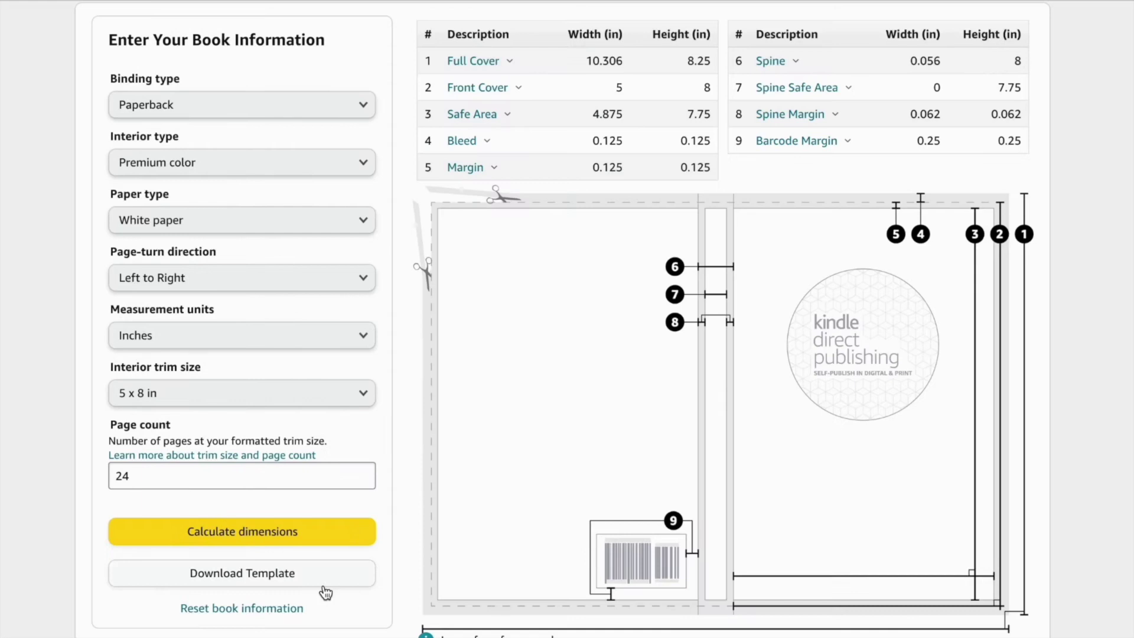
{"action": "type", "text": "10.38.25"}
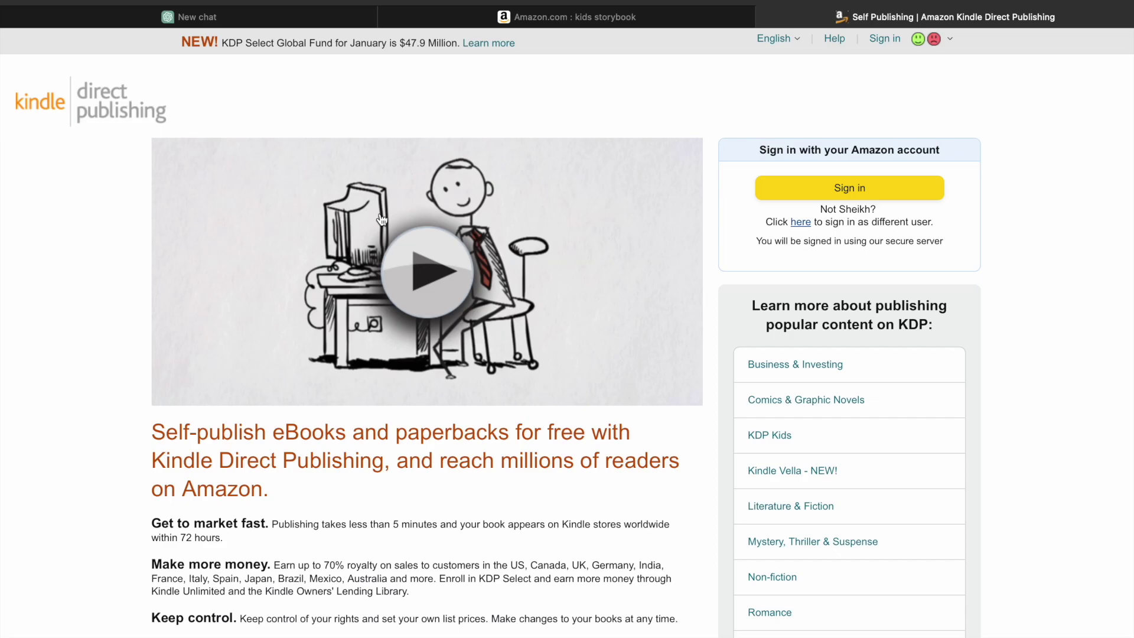
{"action": "left_click", "coordinate": [435, 271]}
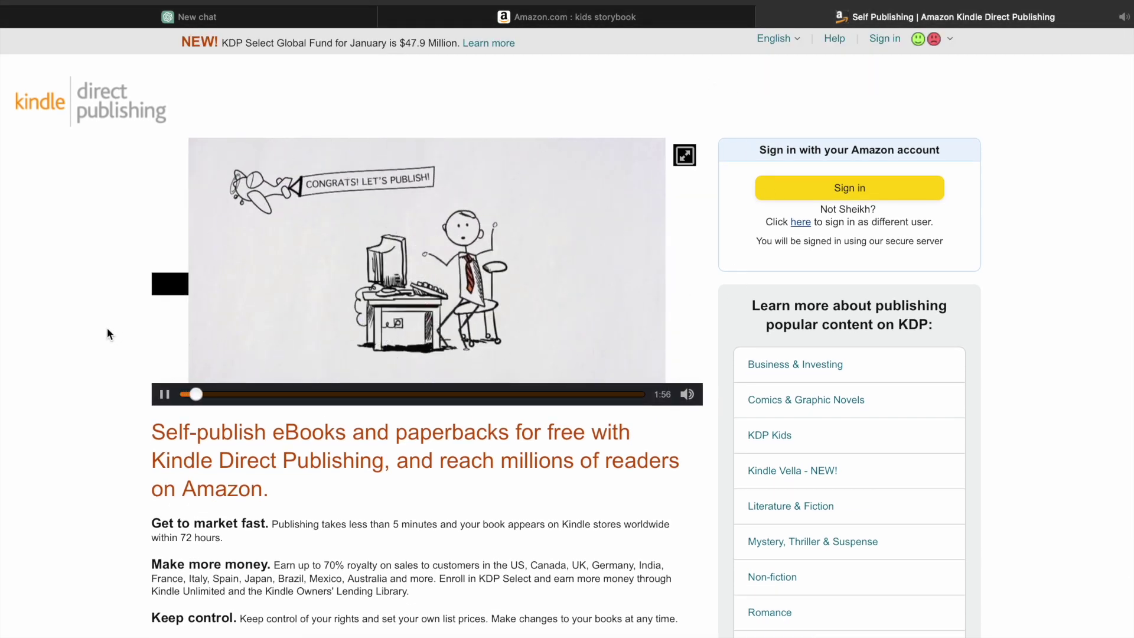
{"action": "left_click", "coordinate": [164, 394]}
{"action": "scroll", "coordinate": [521, 431], "scroll_direction": "down", "scroll_amount": 2}
{"action": "scroll", "coordinate": [520, 430], "scroll_direction": "up", "scroll_amount": 1}
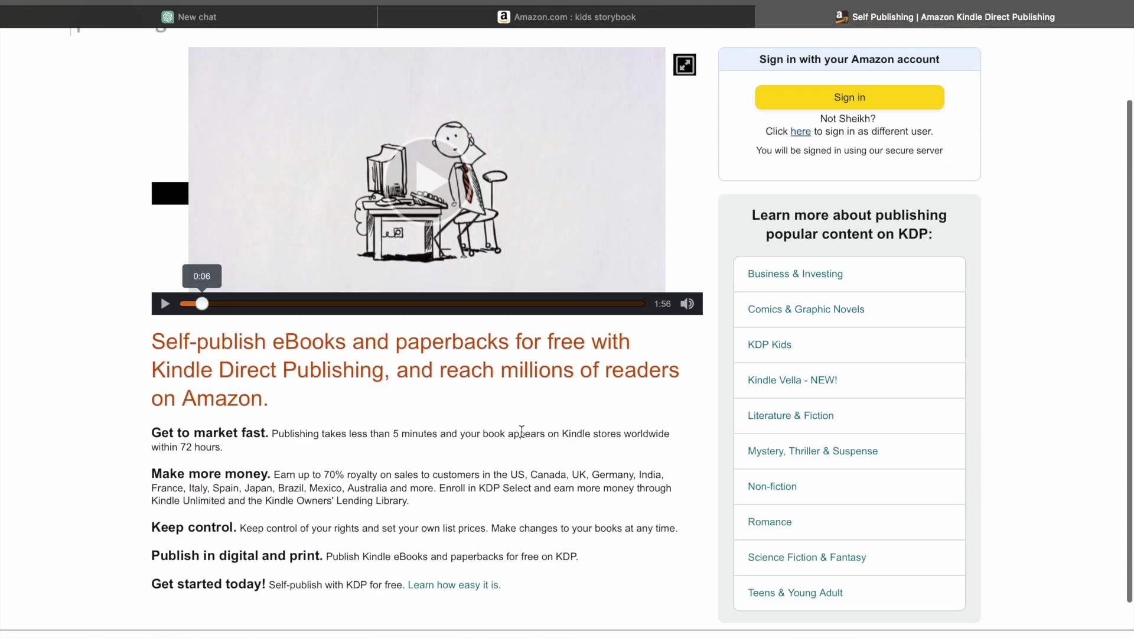
{"action": "scroll", "coordinate": [521, 431], "scroll_direction": "up", "scroll_amount": 1}
- Open Canva in a new tab and create a 5 × 8 in custom-size blank design
{"action": "key", "text": "super+t"}
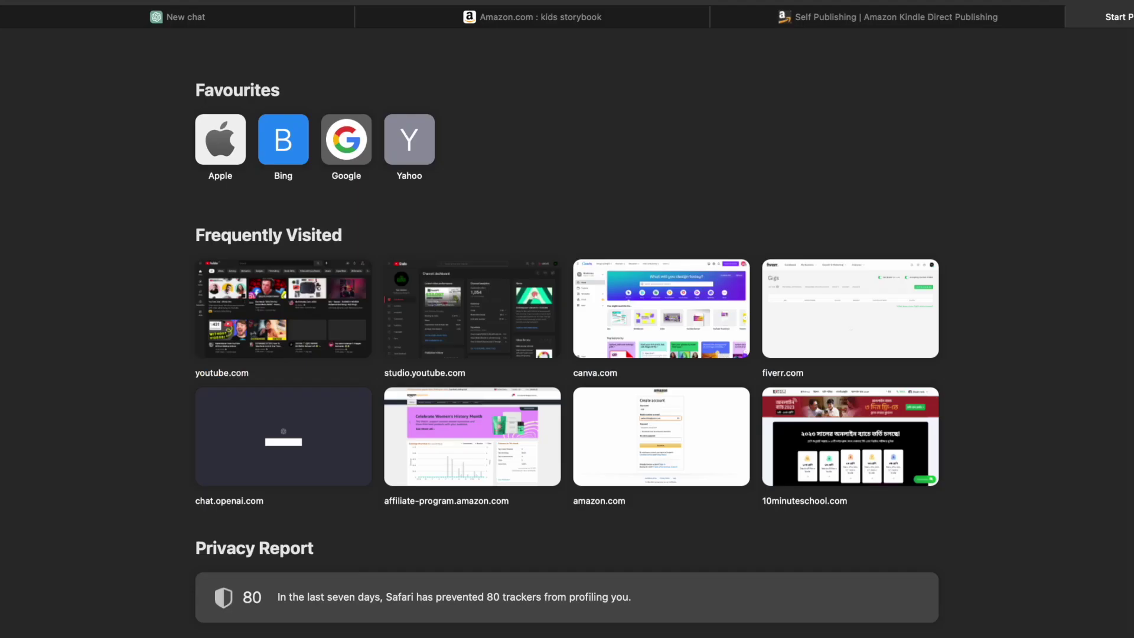
{"action": "type", "text": "canv"}
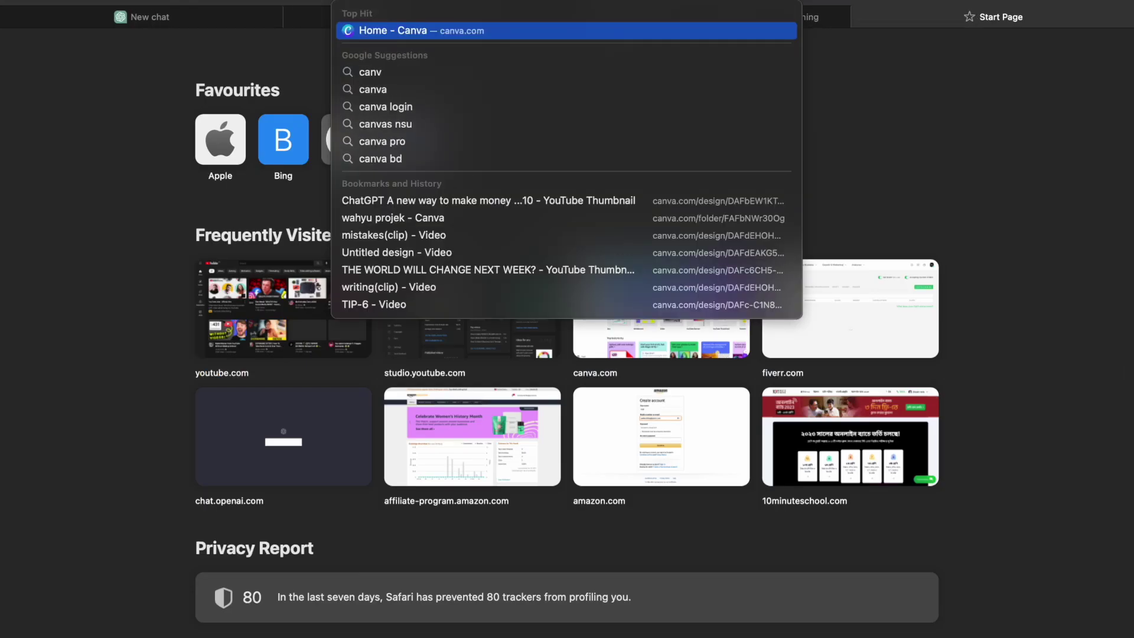
{"action": "key", "text": "Return"}
{"action": "scroll", "coordinate": [670, 361], "scroll_direction": "down", "scroll_amount": 2}
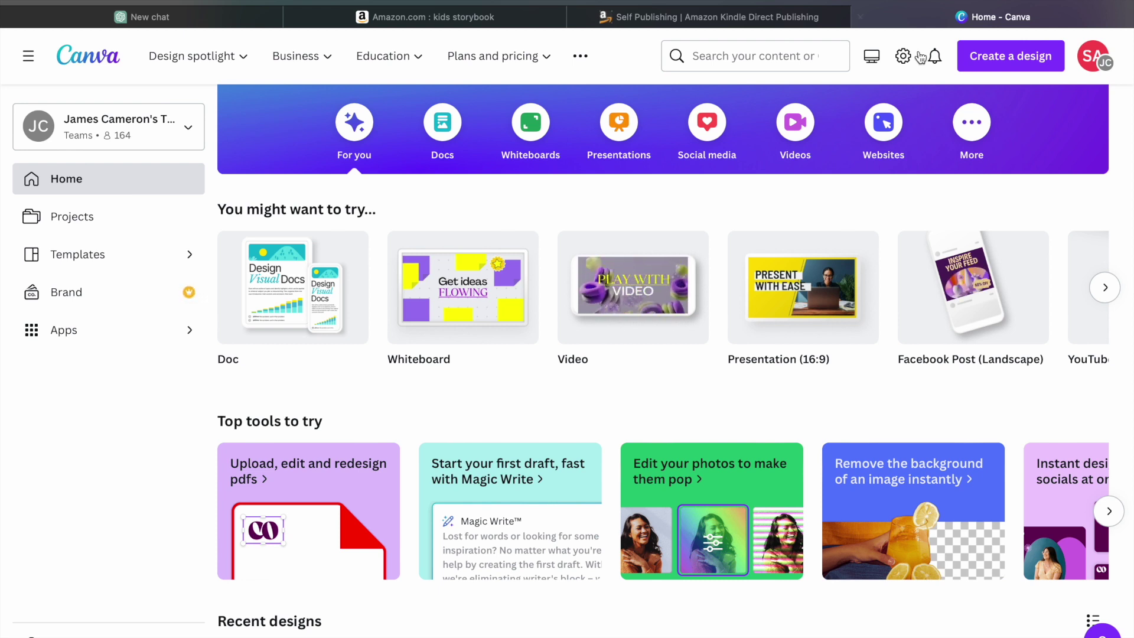
{"action": "left_click", "coordinate": [990, 60]}
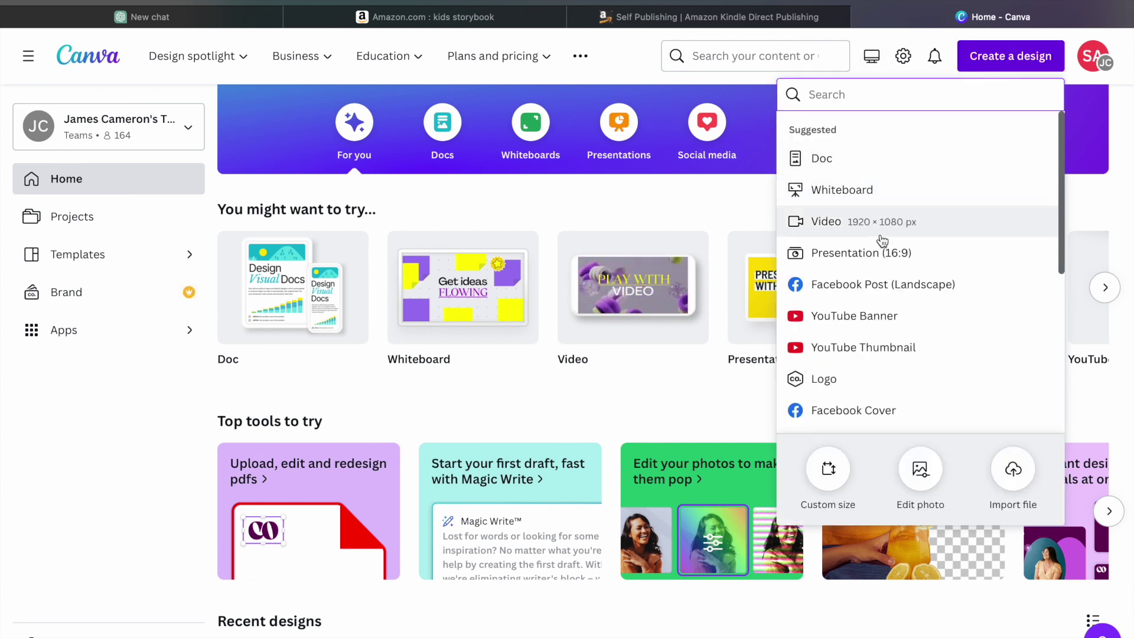
{"action": "left_click", "coordinate": [828, 469]}
{"action": "left_click", "coordinate": [981, 162]}
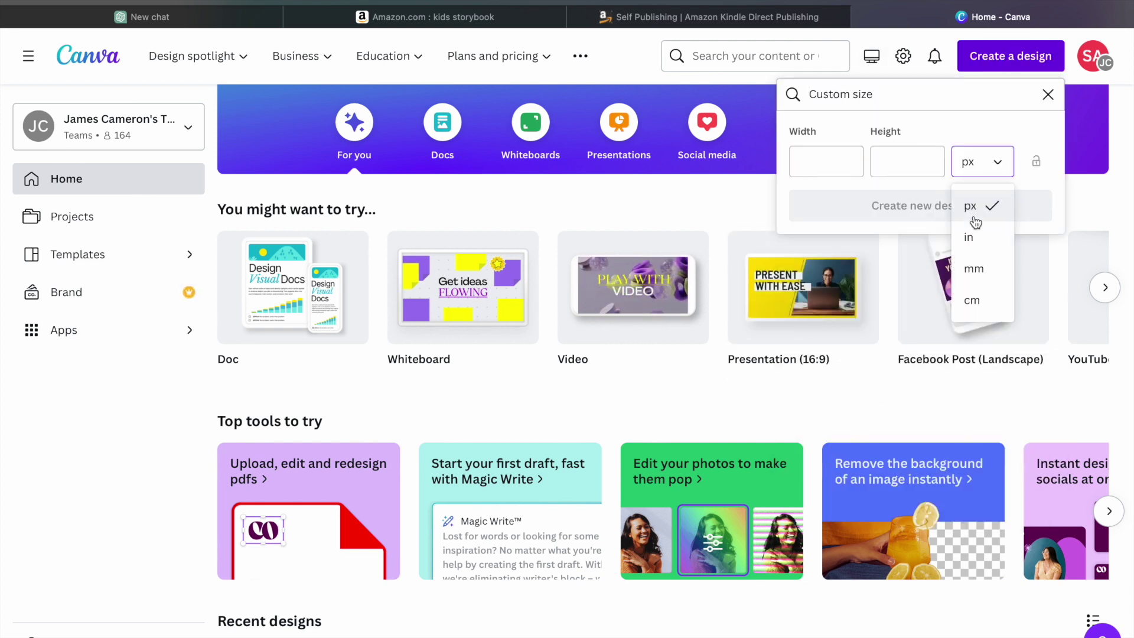
{"action": "left_click", "coordinate": [969, 237]}
{"action": "left_click", "coordinate": [907, 160]}
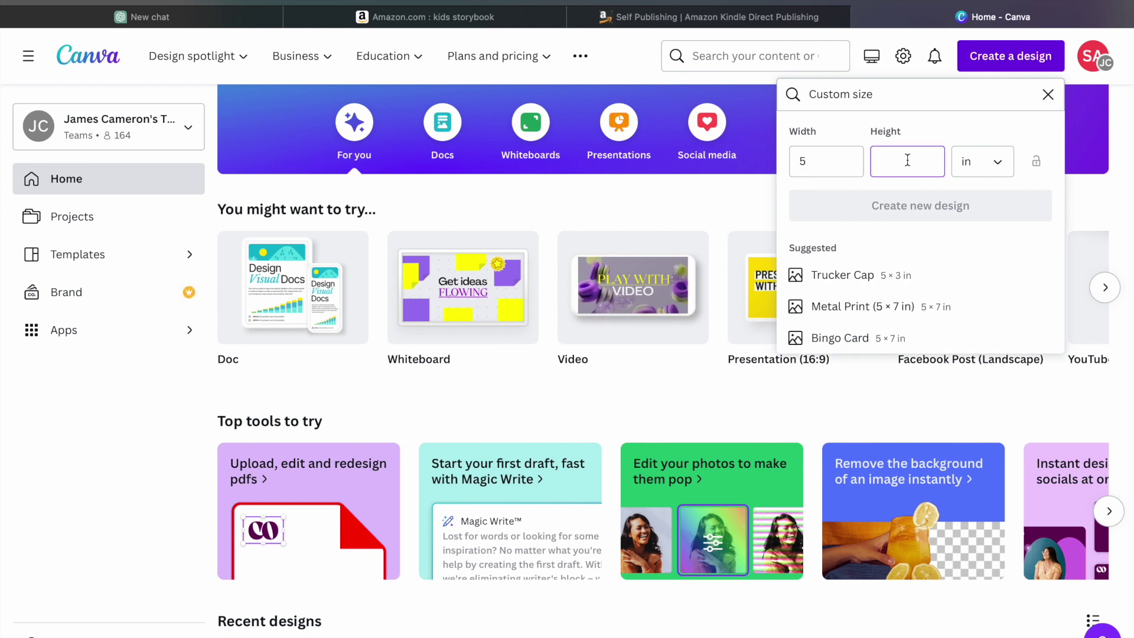
{"action": "type", "text": "8"}
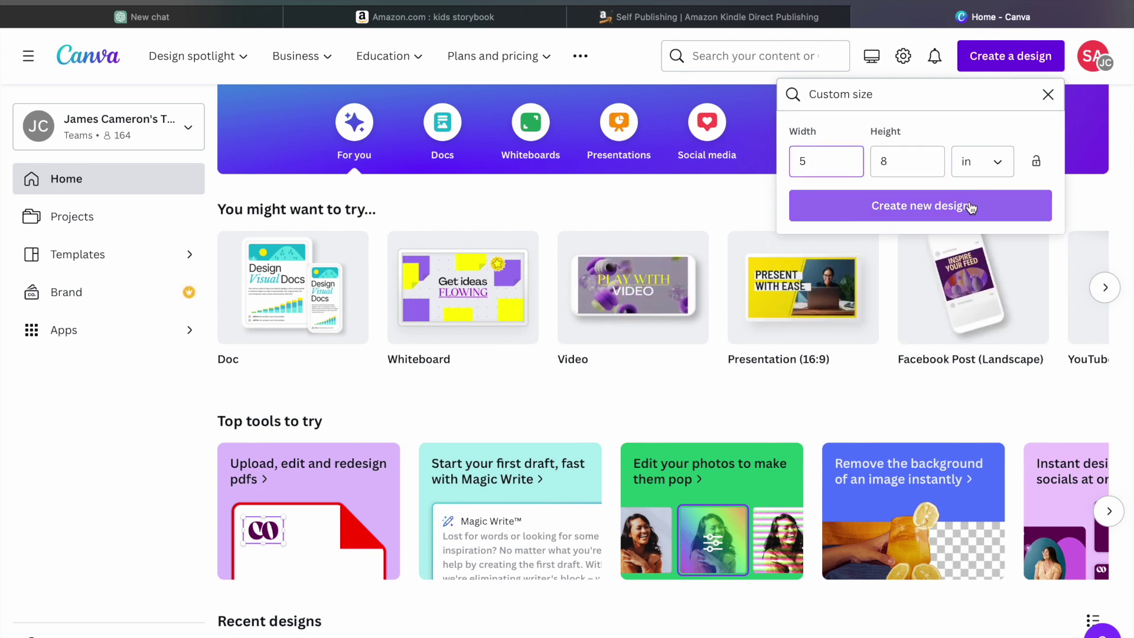
{"action": "left_click", "coordinate": [969, 205]}
{"action": "left_click", "coordinate": [172, 14]}
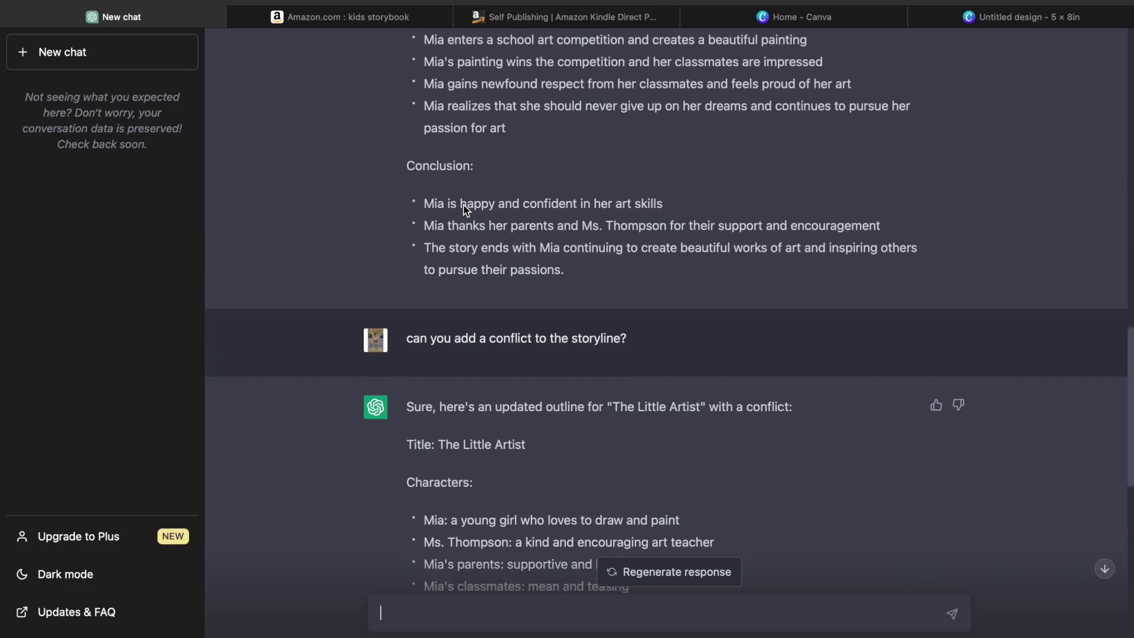
{"action": "scroll", "coordinate": [464, 209], "scroll_direction": "up", "scroll_amount": 5}
{"action": "scroll", "coordinate": [463, 209], "scroll_direction": "up", "scroll_amount": 8}
{"action": "scroll", "coordinate": [463, 209], "scroll_direction": "up", "scroll_amount": 2}
{"action": "scroll", "coordinate": [464, 210], "scroll_direction": "down", "scroll_amount": 2}
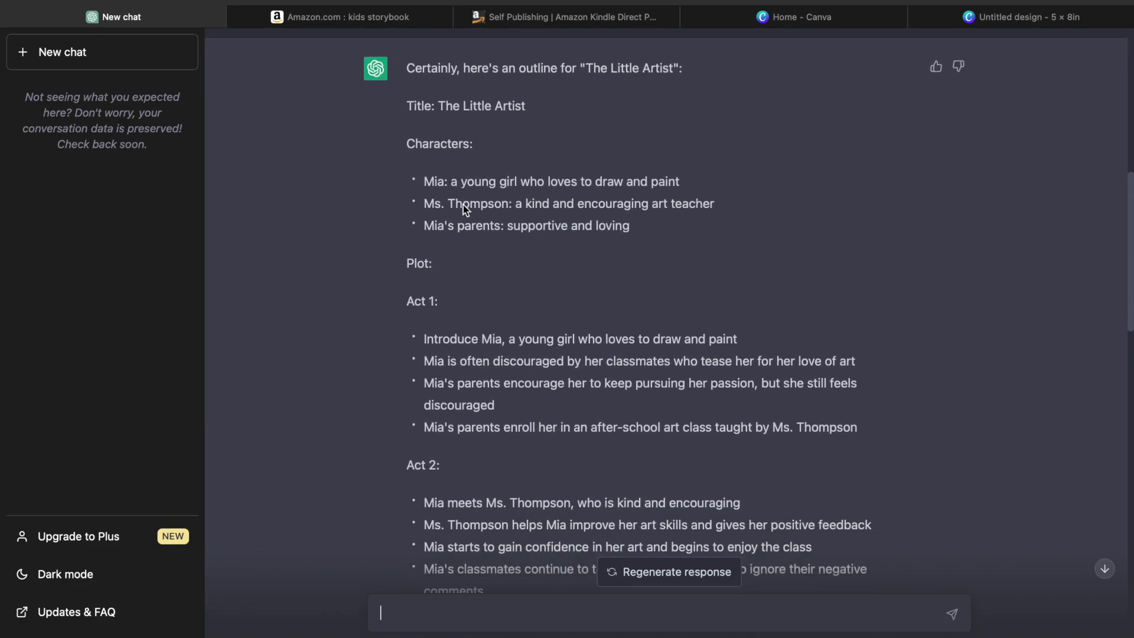
{"action": "scroll", "coordinate": [463, 209], "scroll_direction": "up", "scroll_amount": 2}
{"action": "scroll", "coordinate": [463, 209], "scroll_direction": "up", "scroll_amount": 3}
{"action": "scroll", "coordinate": [463, 209], "scroll_direction": "down", "scroll_amount": 2}
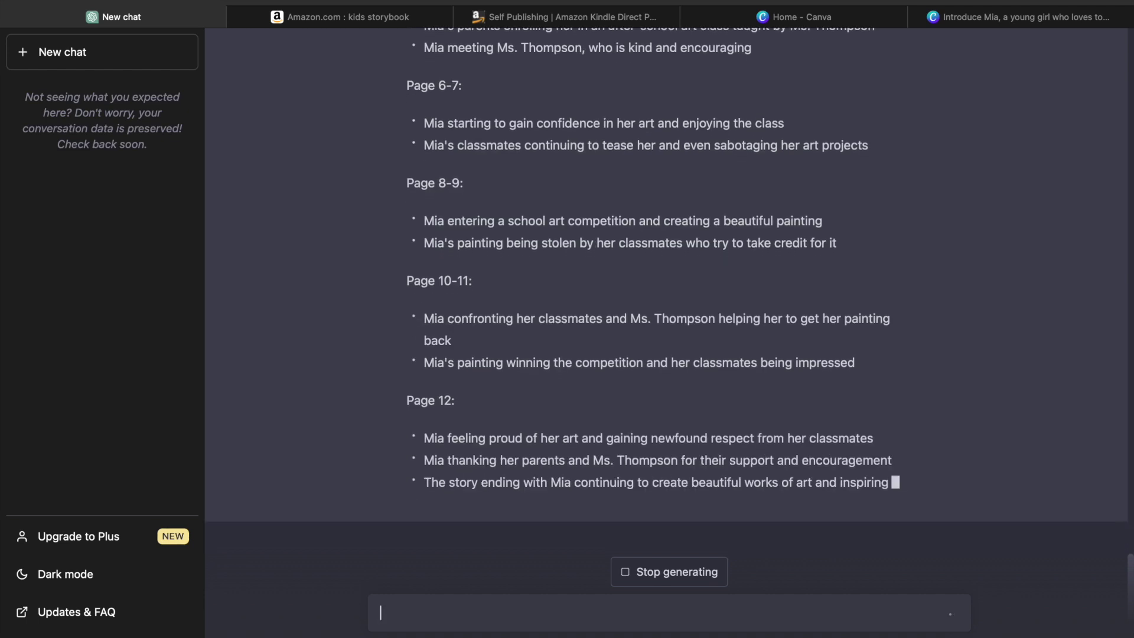
{"action": "type", "text": "can you come up with an idea for an illustration per page?"}
- Ask ChatGPT for an illustration idea for each page of The Little Artist
{"action": "key", "text": "Return"}
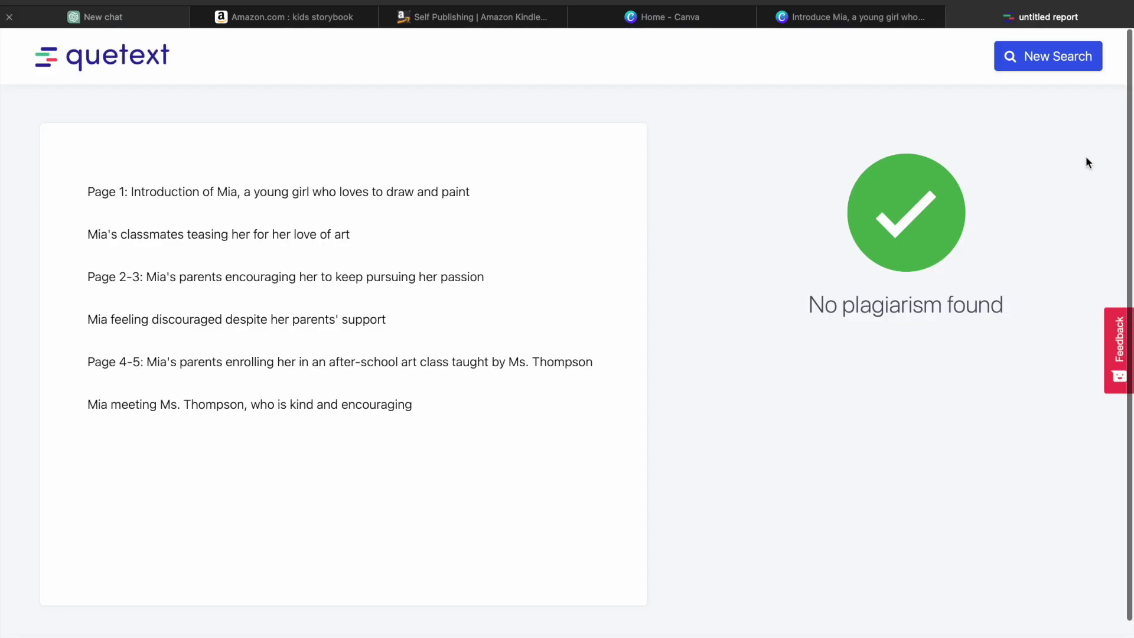
{"action": "mouse_move", "coordinate": [702, 631]}
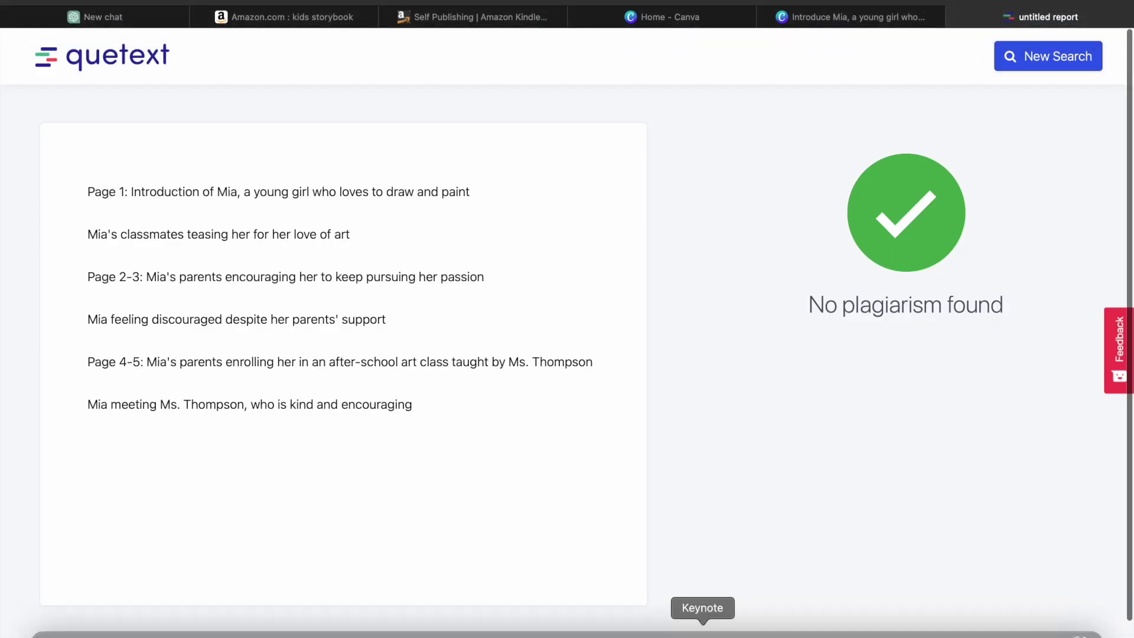
- Switch to Discord from the Dock after the clean Quetext result
{"action": "left_click", "coordinate": [664, 631]}
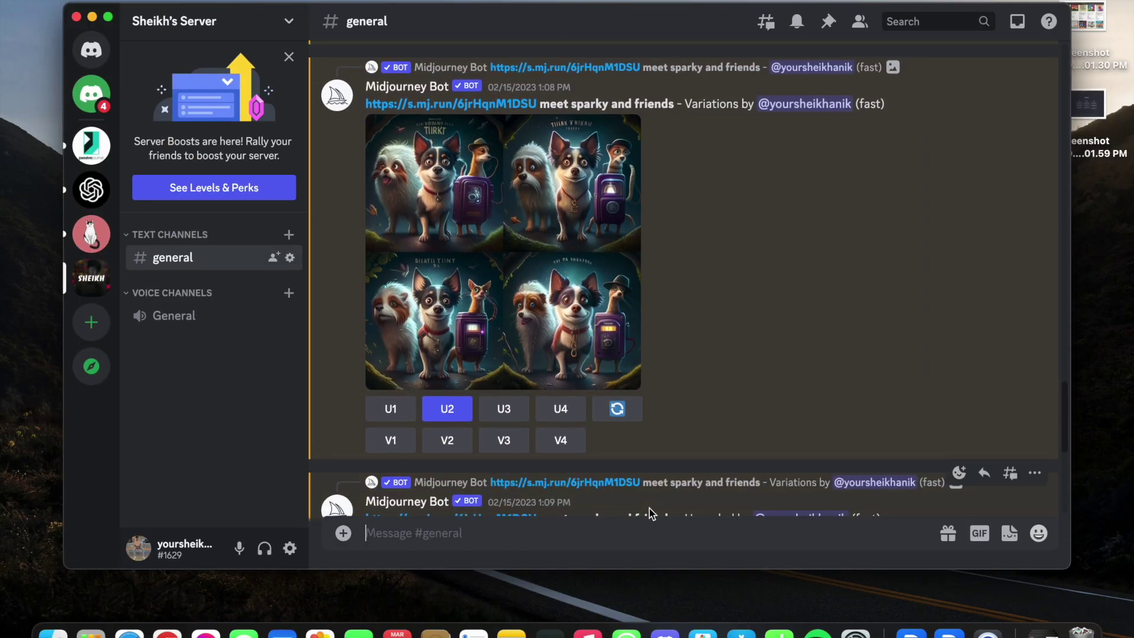
{"action": "scroll", "coordinate": [698, 354], "scroll_direction": "up", "scroll_amount": 5}
{"action": "scroll", "coordinate": [699, 354], "scroll_direction": "up", "scroll_amount": 5}
{"action": "scroll", "coordinate": [704, 352], "scroll_direction": "up", "scroll_amount": 3}
{"action": "scroll", "coordinate": [704, 351], "scroll_direction": "up", "scroll_amount": 2}
{"action": "scroll", "coordinate": [705, 352], "scroll_direction": "down", "scroll_amount": 2}
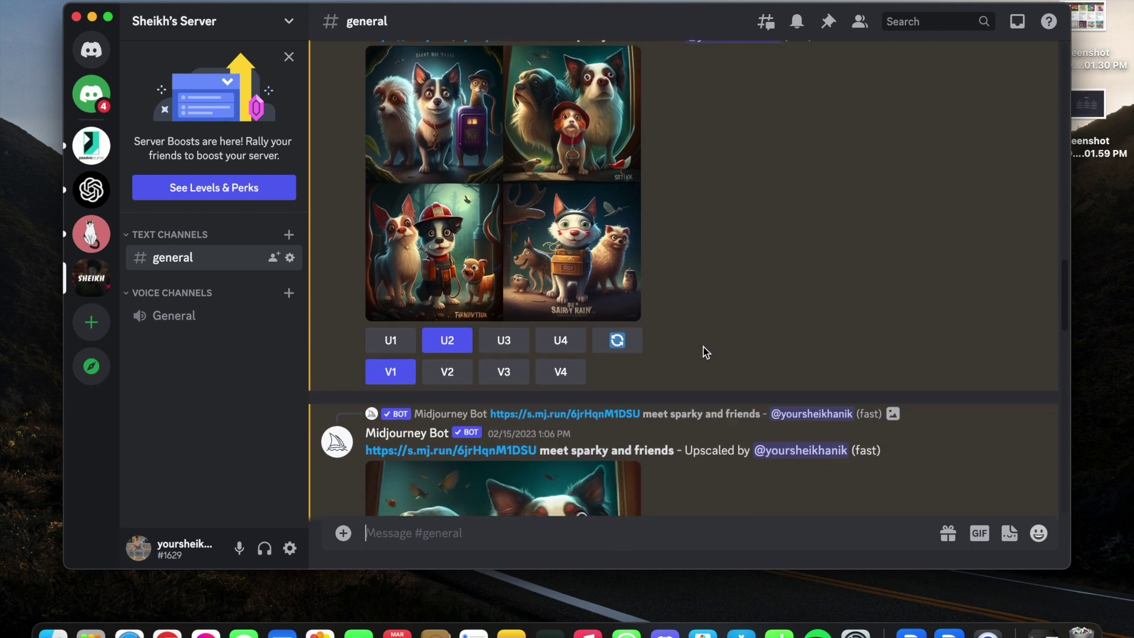
{"action": "scroll", "coordinate": [705, 351], "scroll_direction": "down", "scroll_amount": 1}
{"action": "scroll", "coordinate": [703, 352], "scroll_direction": "down", "scroll_amount": 3}
{"action": "scroll", "coordinate": [704, 352], "scroll_direction": "down", "scroll_amount": 3}
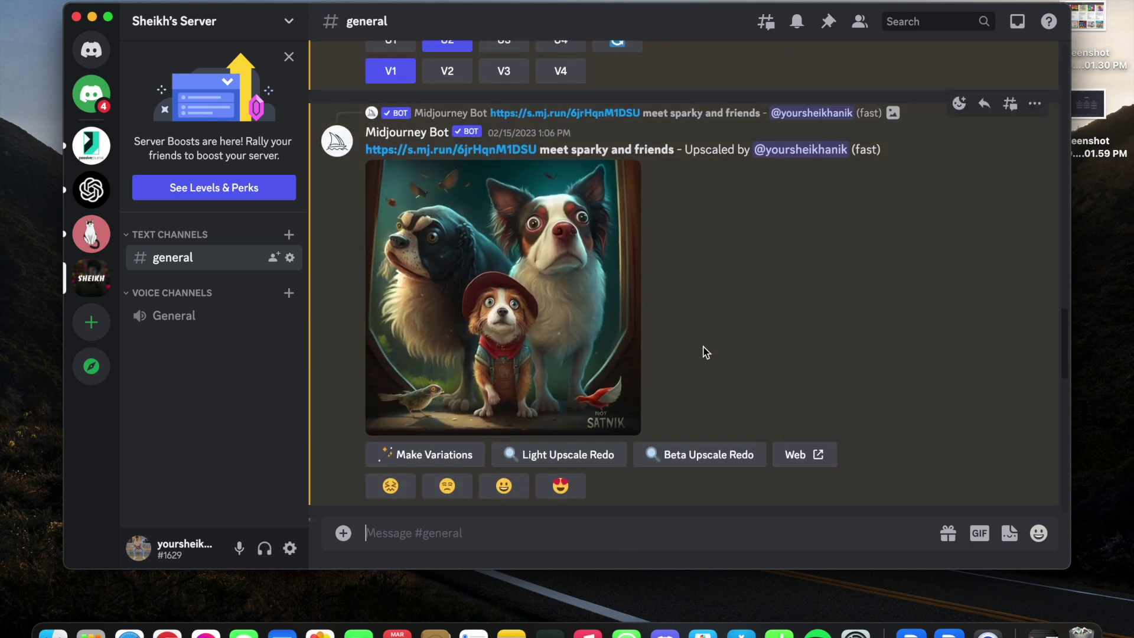
{"action": "scroll", "coordinate": [704, 352], "scroll_direction": "down", "scroll_amount": 1}
{"action": "scroll", "coordinate": [704, 351], "scroll_direction": "down", "scroll_amount": 1}
{"action": "scroll", "coordinate": [704, 352], "scroll_direction": "down", "scroll_amount": 3}
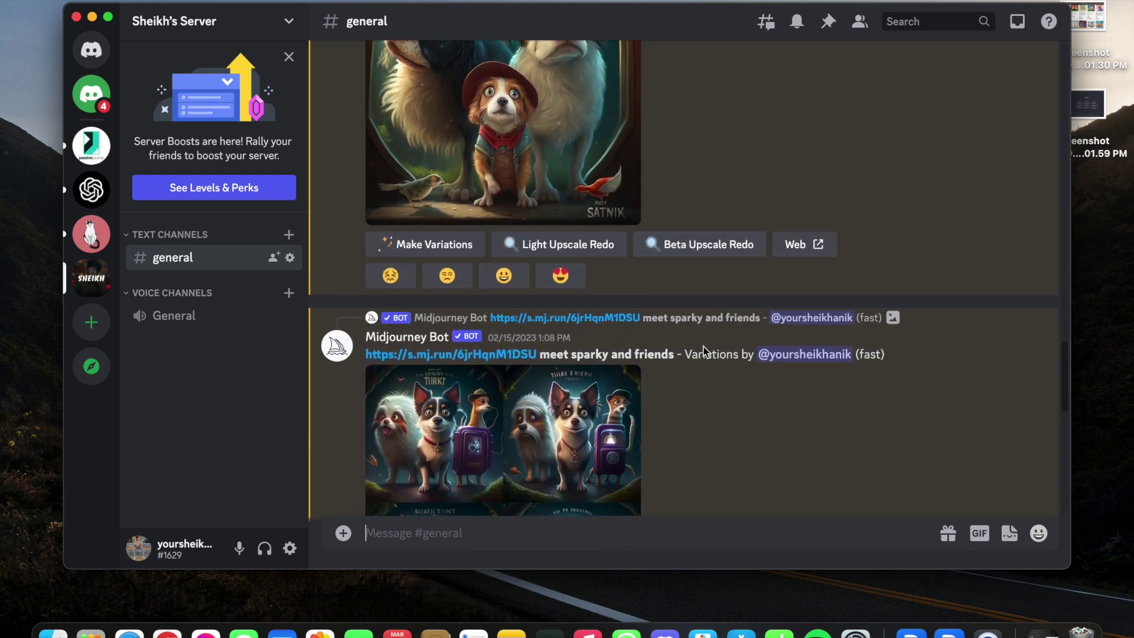
{"action": "scroll", "coordinate": [703, 352], "scroll_direction": "down", "scroll_amount": 3}
{"action": "scroll", "coordinate": [705, 352], "scroll_direction": "down", "scroll_amount": 3}
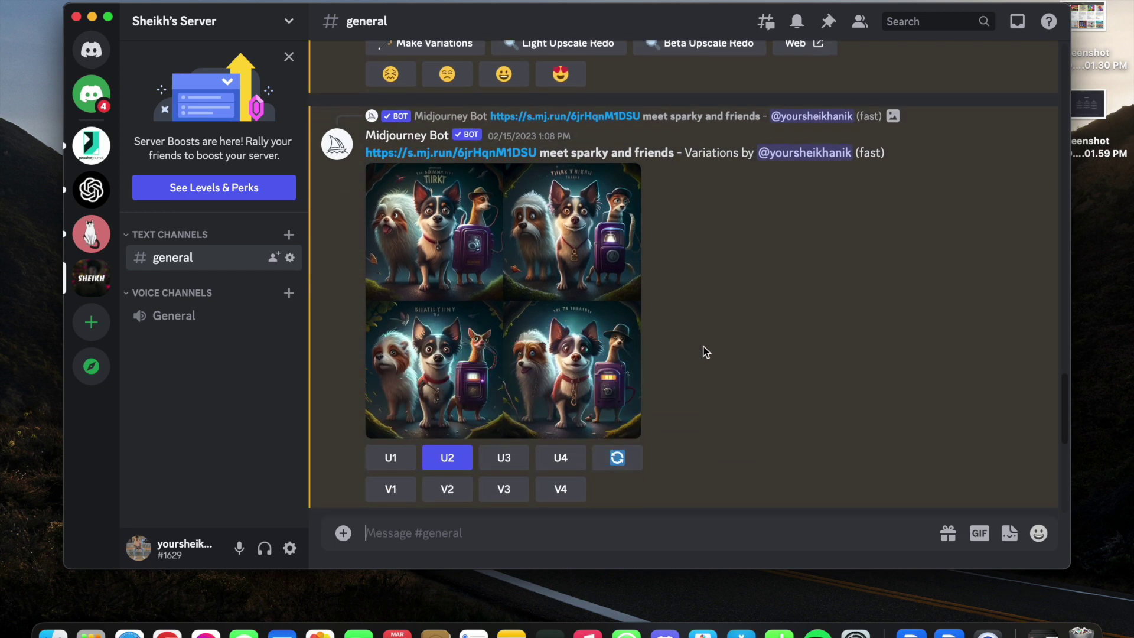
{"action": "scroll", "coordinate": [703, 351], "scroll_direction": "down", "scroll_amount": 1}
{"action": "scroll", "coordinate": [704, 352], "scroll_direction": "down", "scroll_amount": 1}
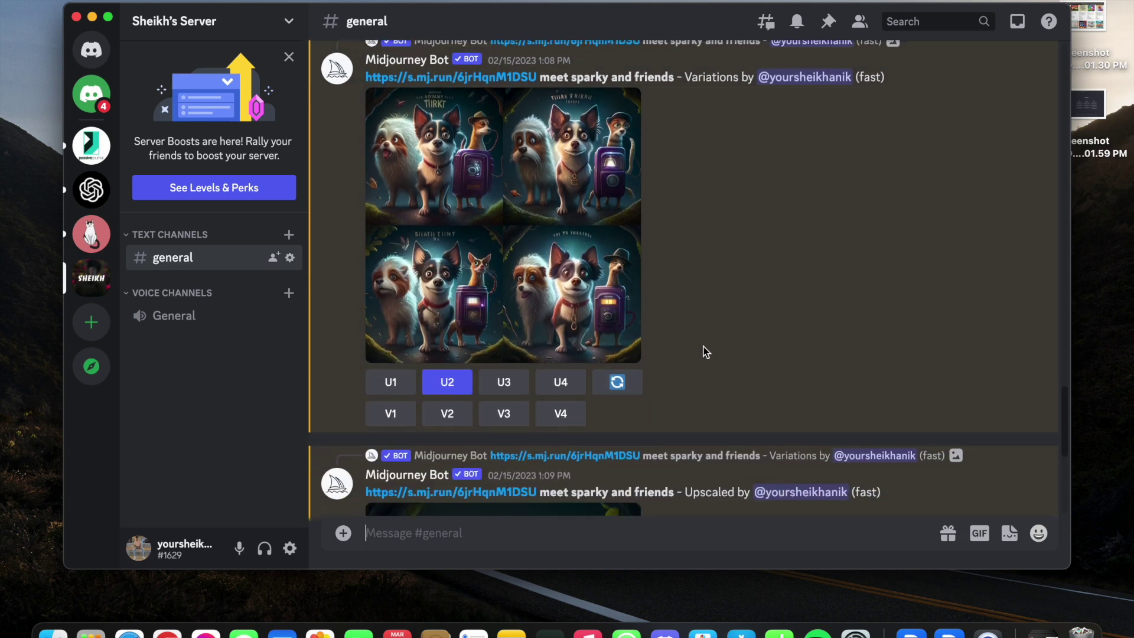
{"action": "scroll", "coordinate": [704, 352], "scroll_direction": "down", "scroll_amount": 2}
{"action": "scroll", "coordinate": [703, 352], "scroll_direction": "up", "scroll_amount": 2}
{"action": "scroll", "coordinate": [704, 351], "scroll_direction": "up", "scroll_amount": 2}
{"action": "scroll", "coordinate": [704, 352], "scroll_direction": "up", "scroll_amount": 1}
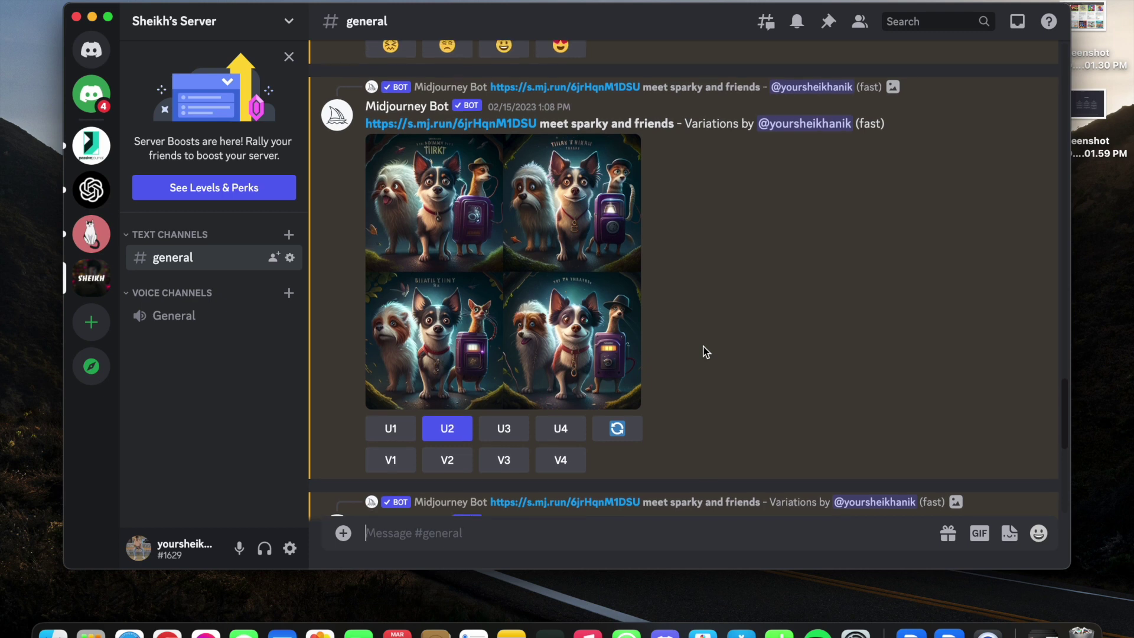
{"action": "scroll", "coordinate": [703, 352], "scroll_direction": "up", "scroll_amount": 1}
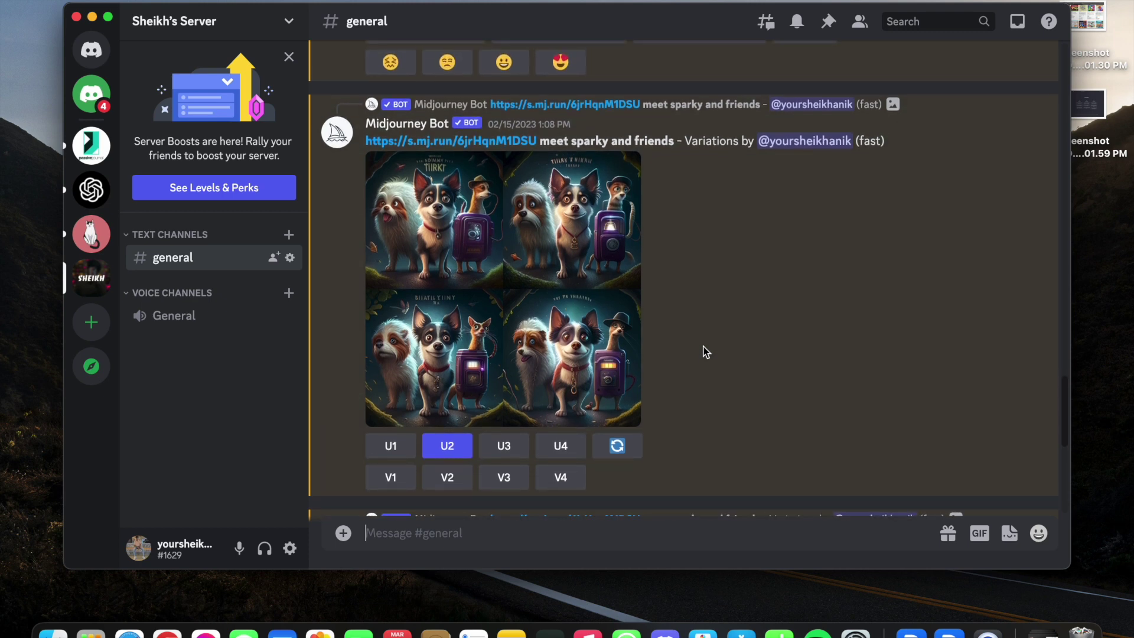
{"action": "scroll", "coordinate": [705, 352], "scroll_direction": "up", "scroll_amount": 1}
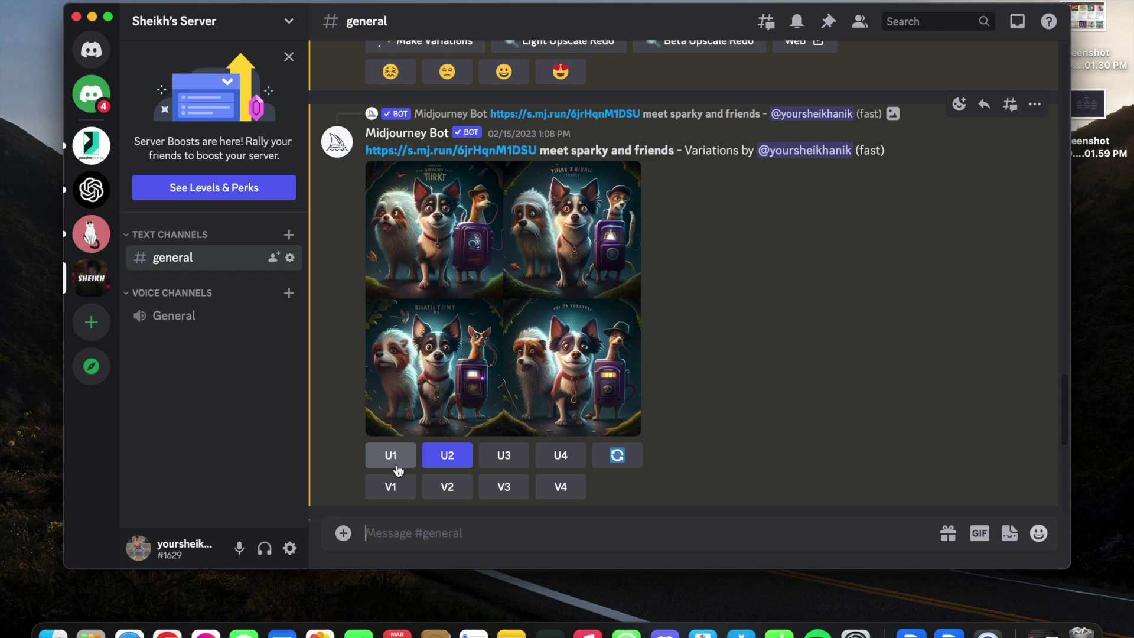
{"action": "left_click", "coordinate": [536, 323]}
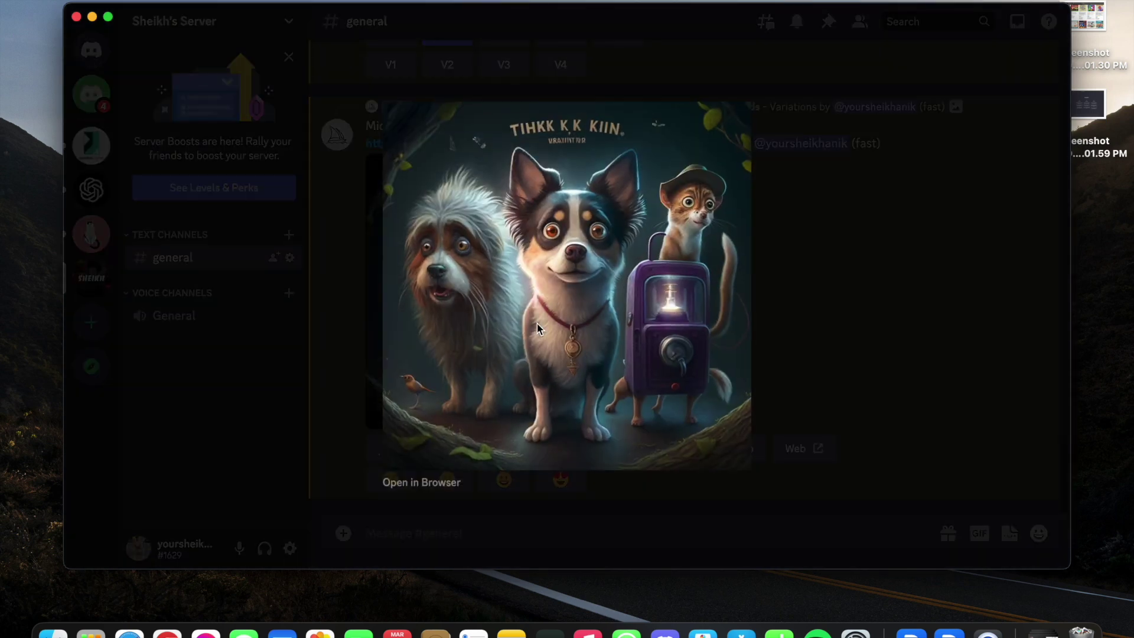
{"action": "right_click", "coordinate": [588, 264]}
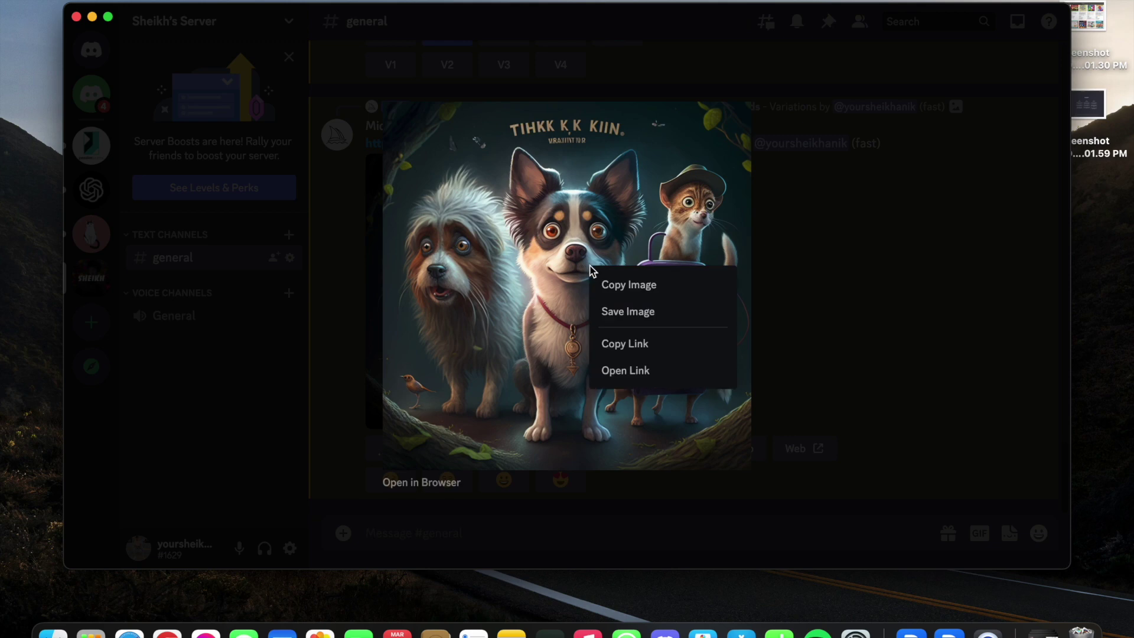
{"action": "left_click", "coordinate": [640, 344]}
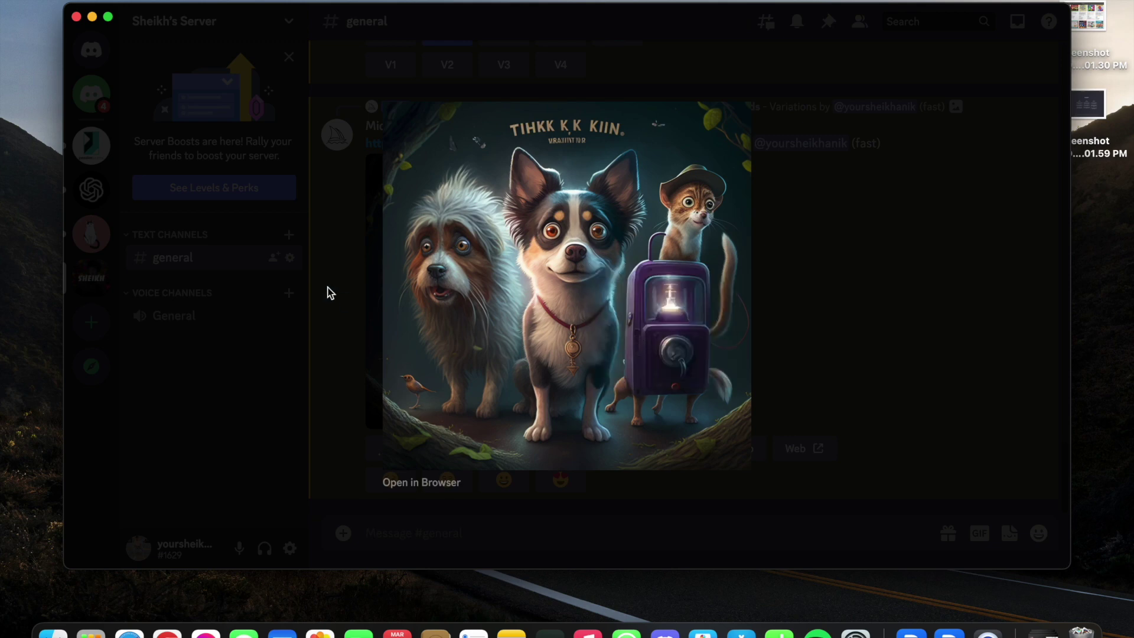
{"action": "left_click", "coordinate": [340, 231]}
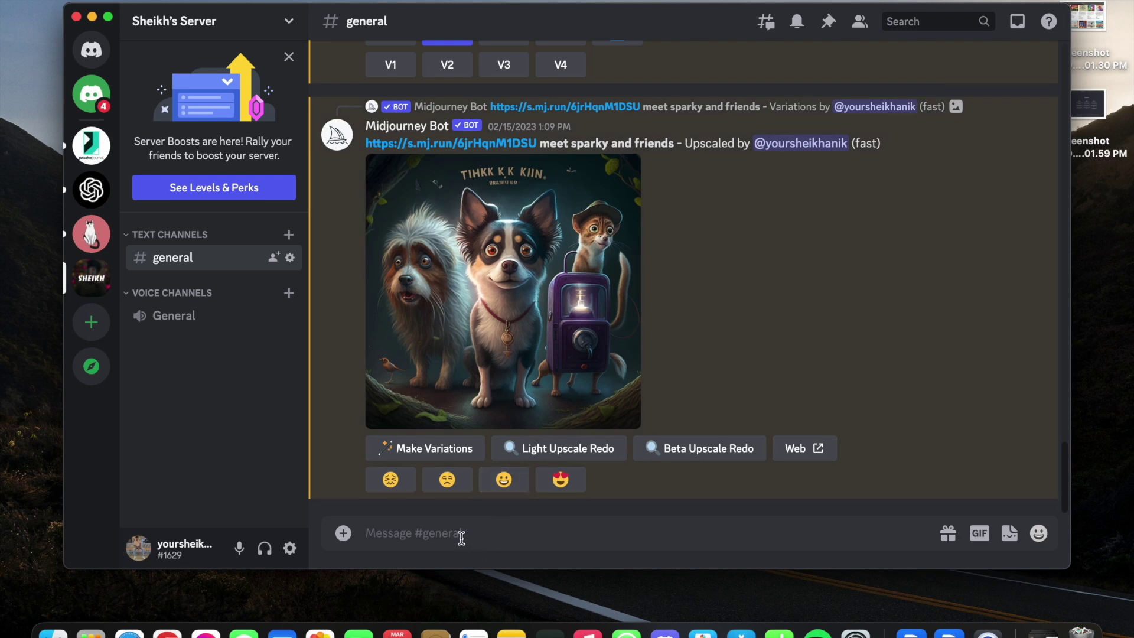
{"action": "scroll", "coordinate": [785, 271], "scroll_direction": "up", "scroll_amount": 5}
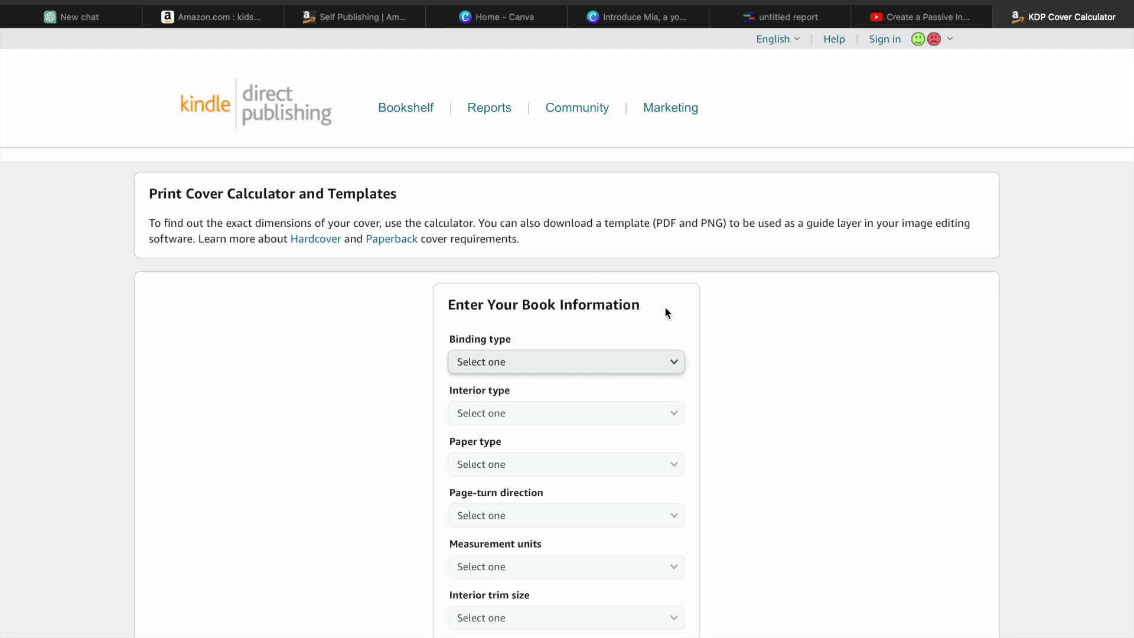
{"action": "scroll", "coordinate": [623, 388], "scroll_direction": "down", "scroll_amount": 3}
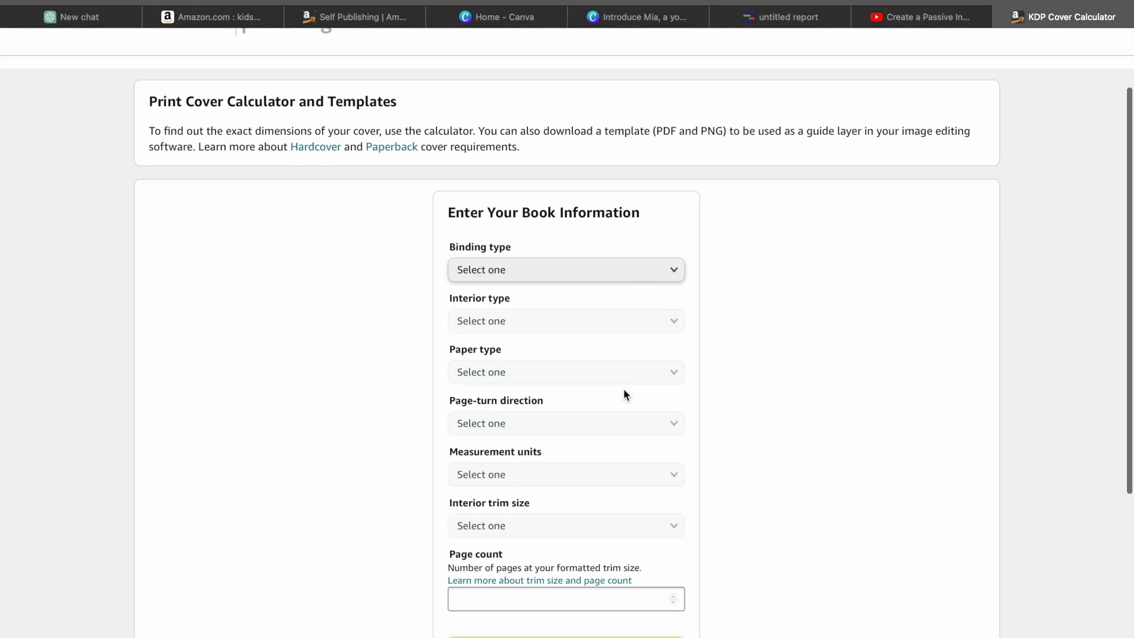
- Pick Paperback in the Print Cover Calculator's Binding type dropdown
{"action": "left_click", "coordinate": [656, 245]}
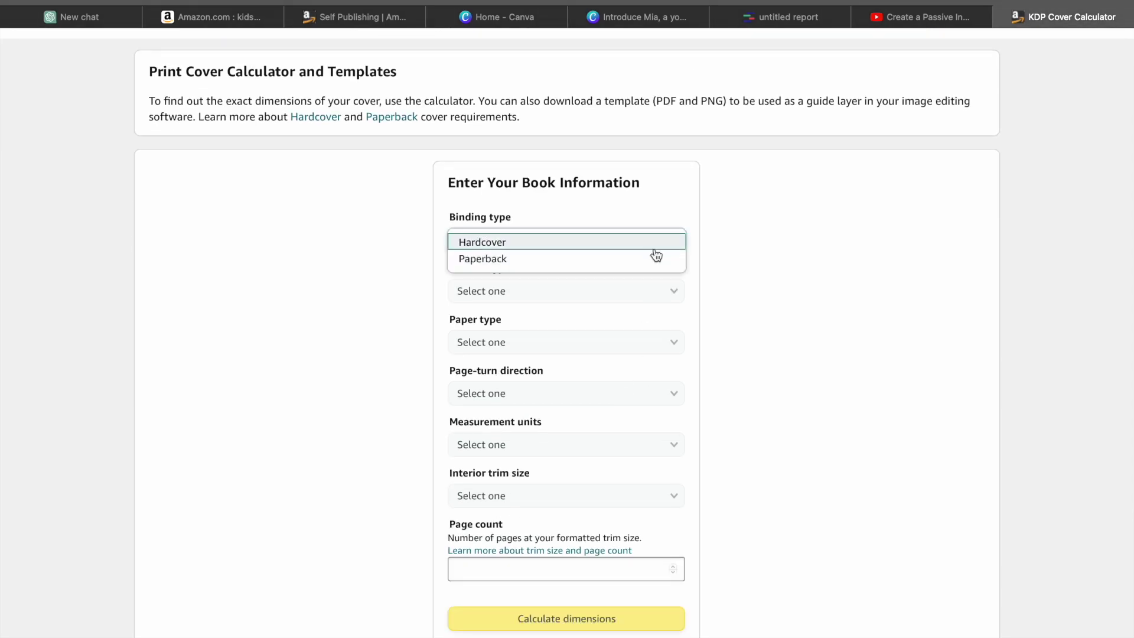
{"action": "left_click", "coordinate": [656, 258]}
{"action": "scroll", "coordinate": [666, 317], "scroll_direction": "down", "scroll_amount": 2}
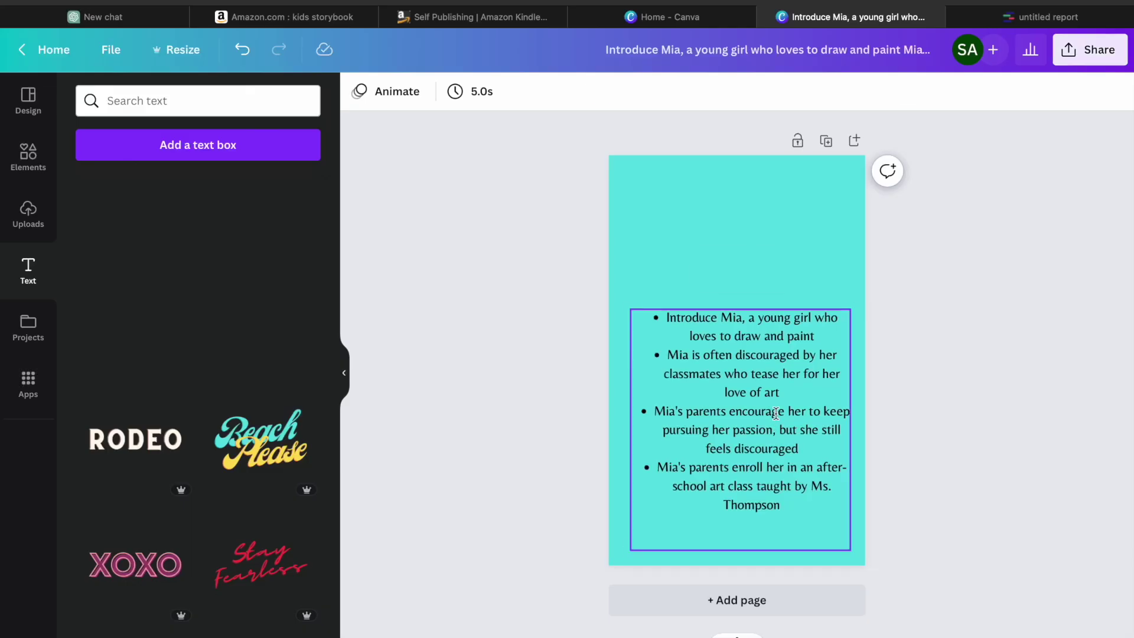
- Export the story page with Mia's outline as a PDF Standard file
{"action": "left_click", "coordinate": [776, 413]}
{"action": "left_click", "coordinate": [1089, 50]}
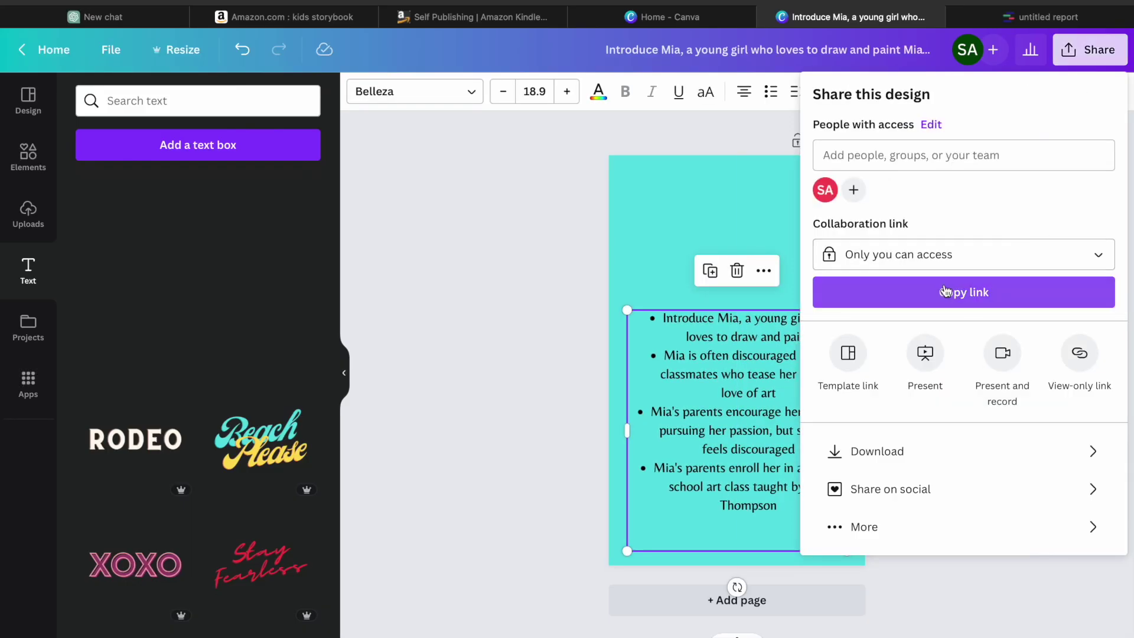
{"action": "left_click", "coordinate": [927, 454]}
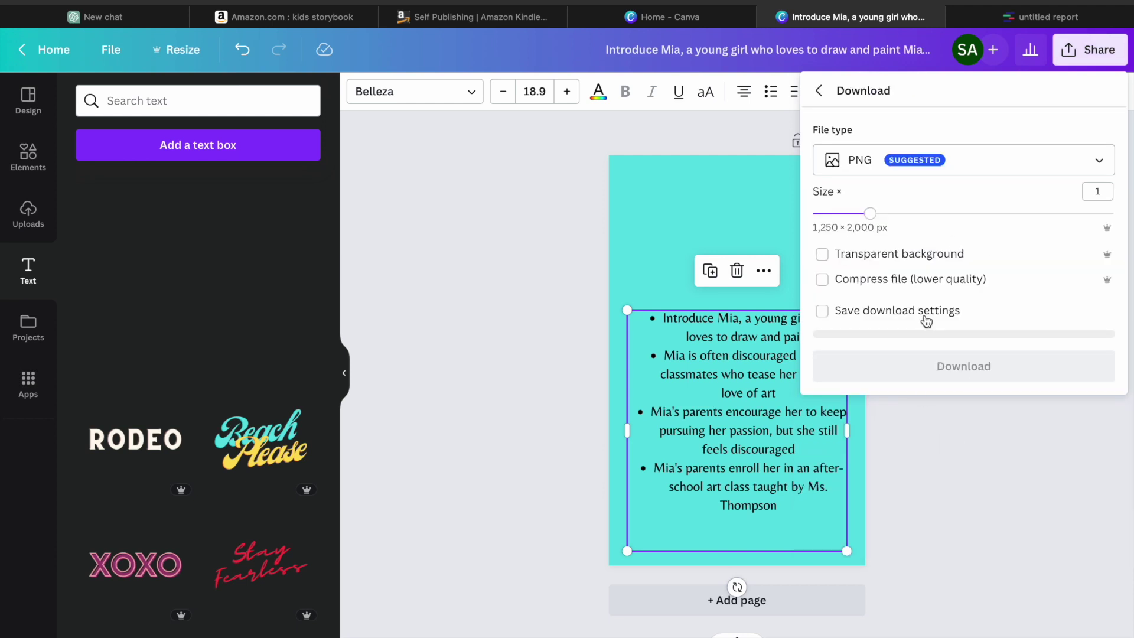
{"action": "left_click", "coordinate": [965, 161]}
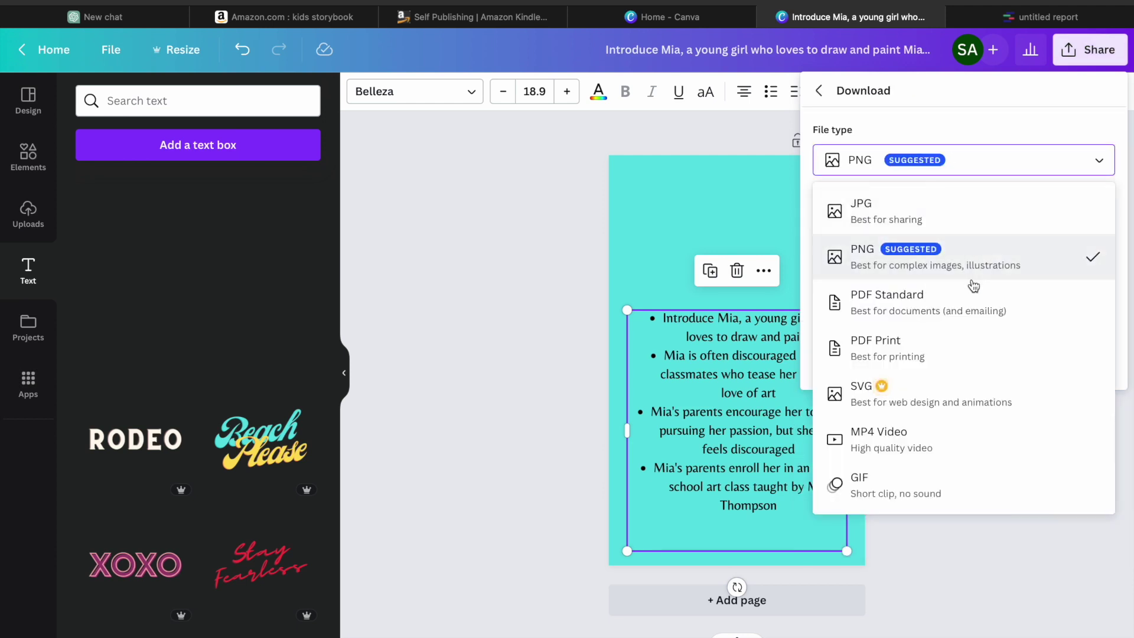
{"action": "left_click", "coordinate": [1007, 304]}
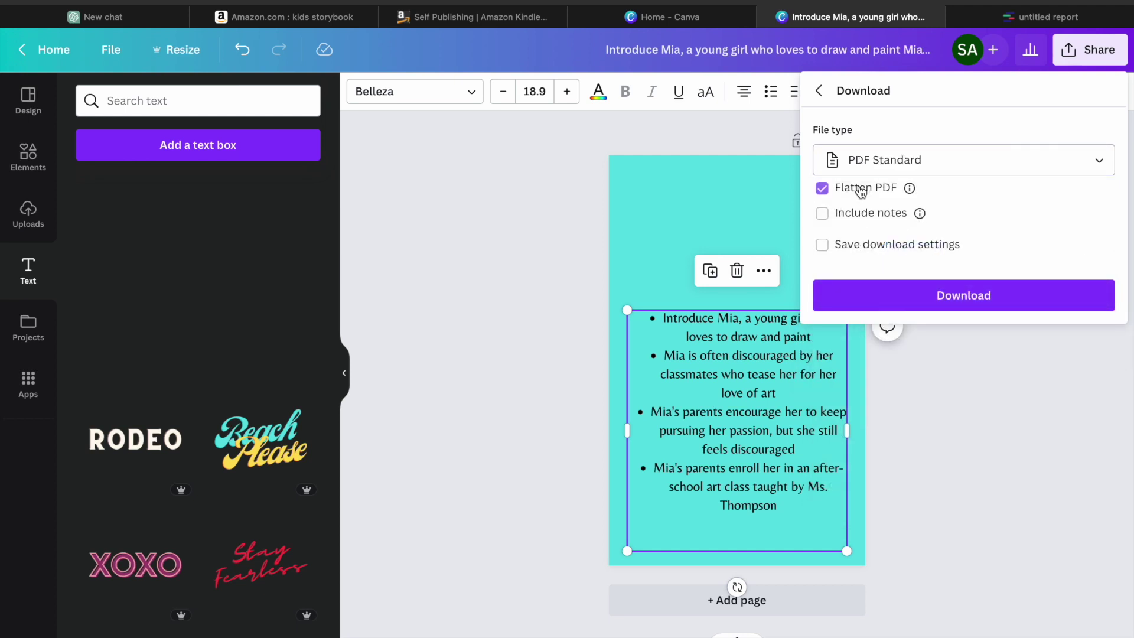
{"action": "left_click", "coordinate": [977, 340]}
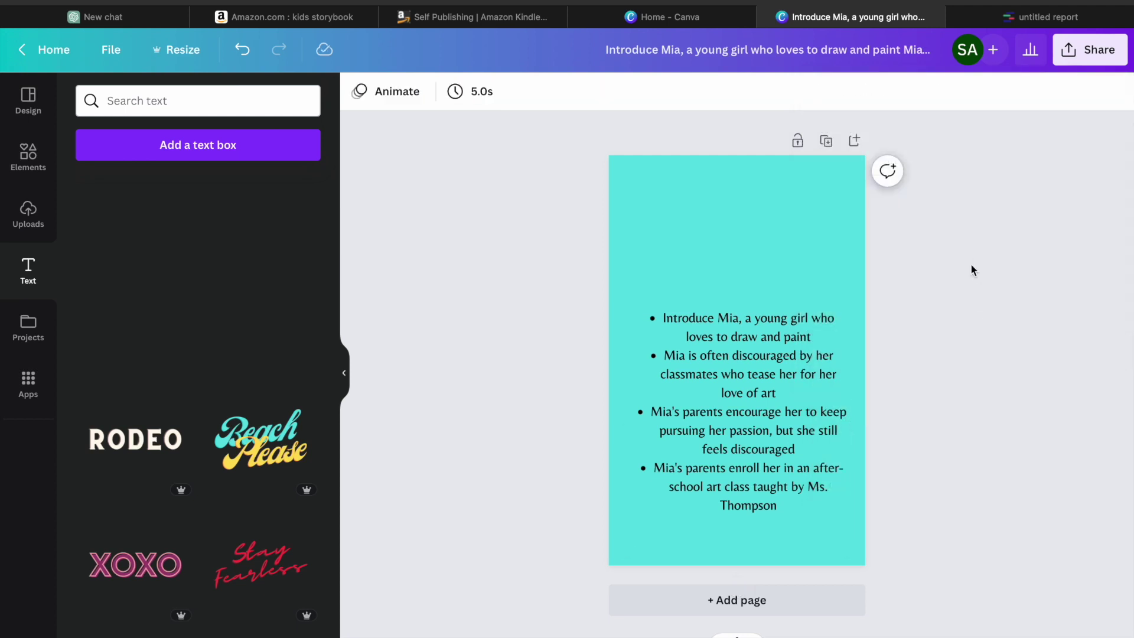